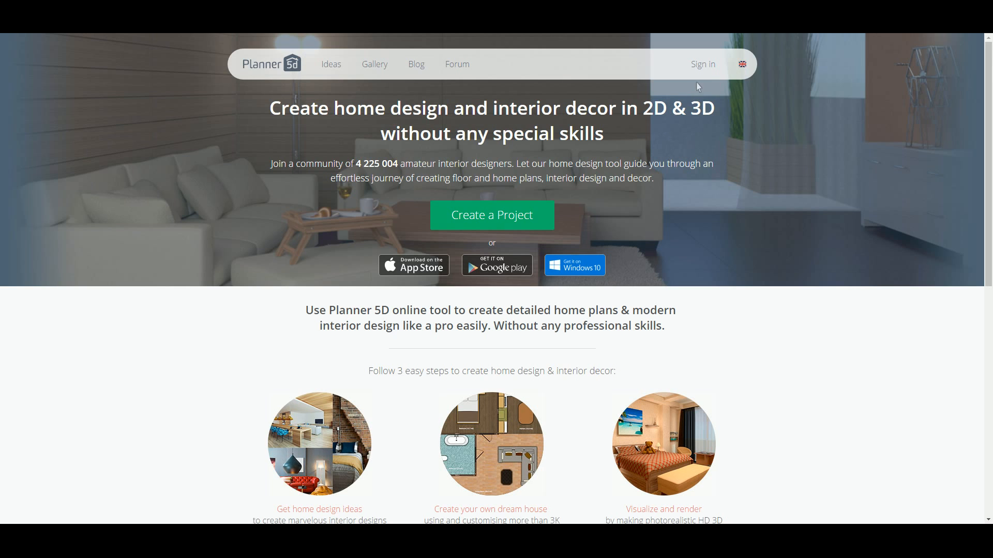
# Step: Sign in with a Google account and start a new project from scratch
pyautogui.click(710, 68)
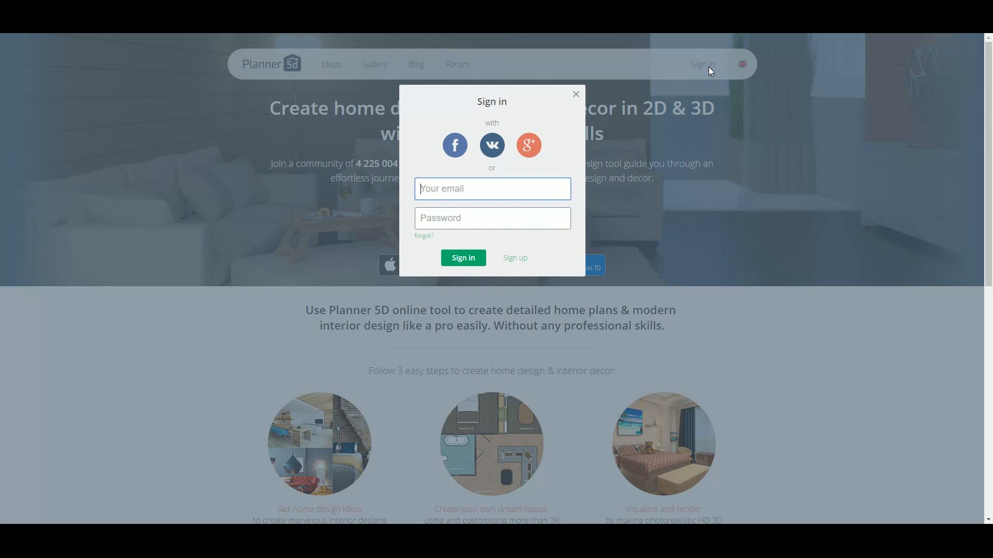
pyautogui.click(537, 148)
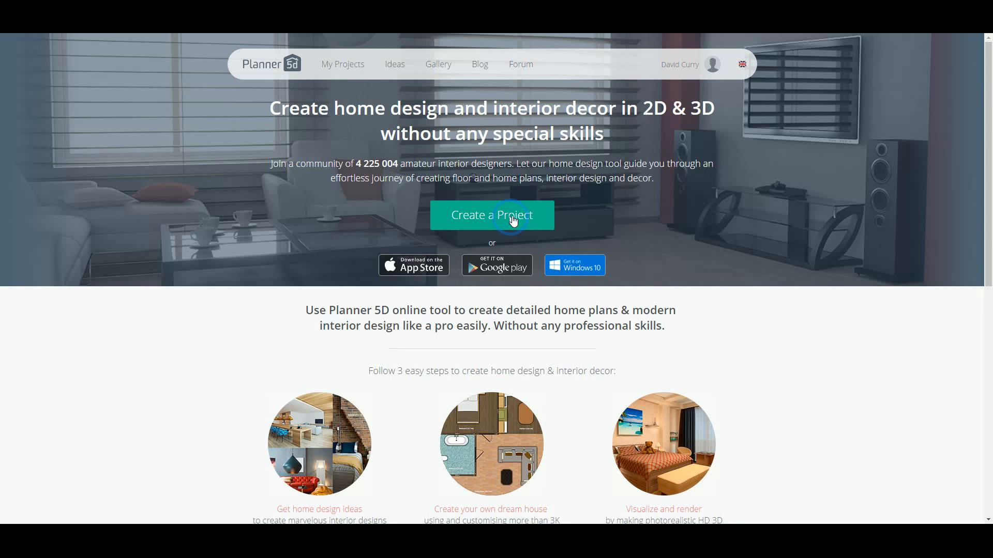
pyautogui.click(511, 220)
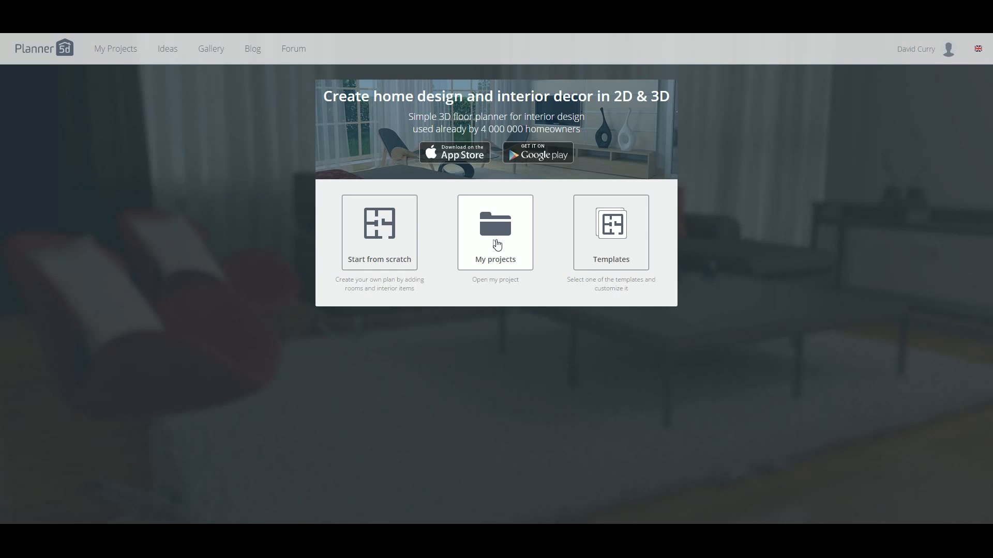
pyautogui.click(380, 237)
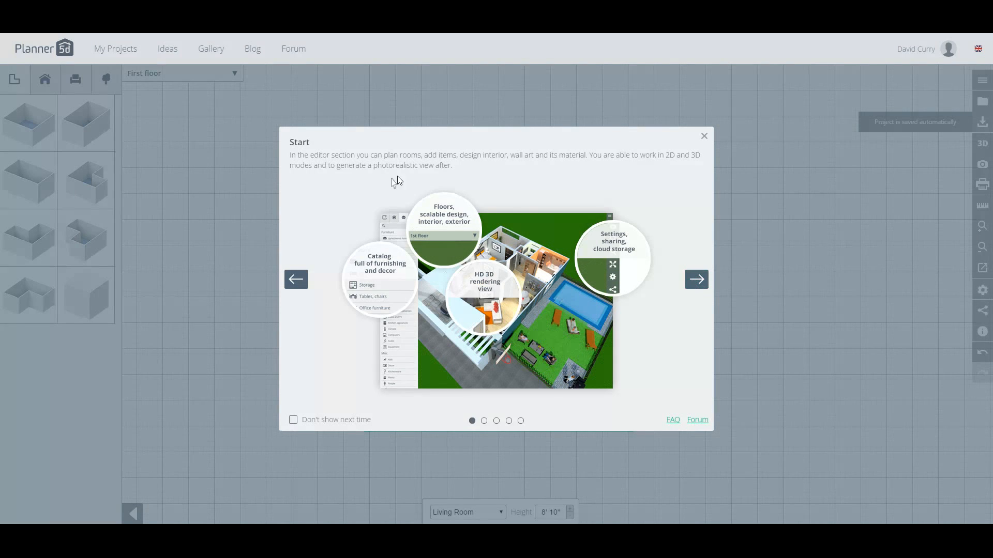
# Step: Go through the introductory tour slides up to the 2D & 3D modes page, and close the tour
pyautogui.click(692, 281)
pyautogui.click(691, 281)
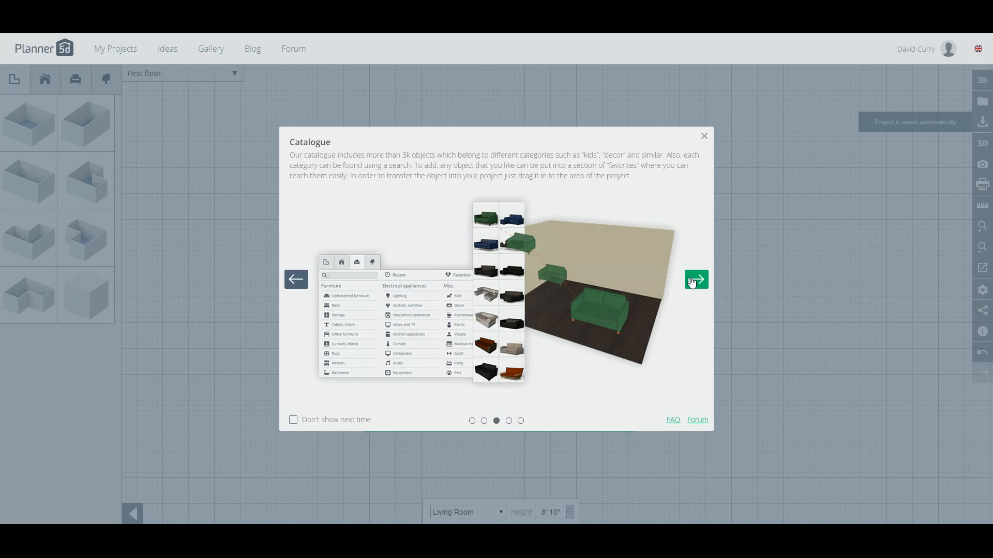
pyautogui.click(692, 280)
pyautogui.click(692, 281)
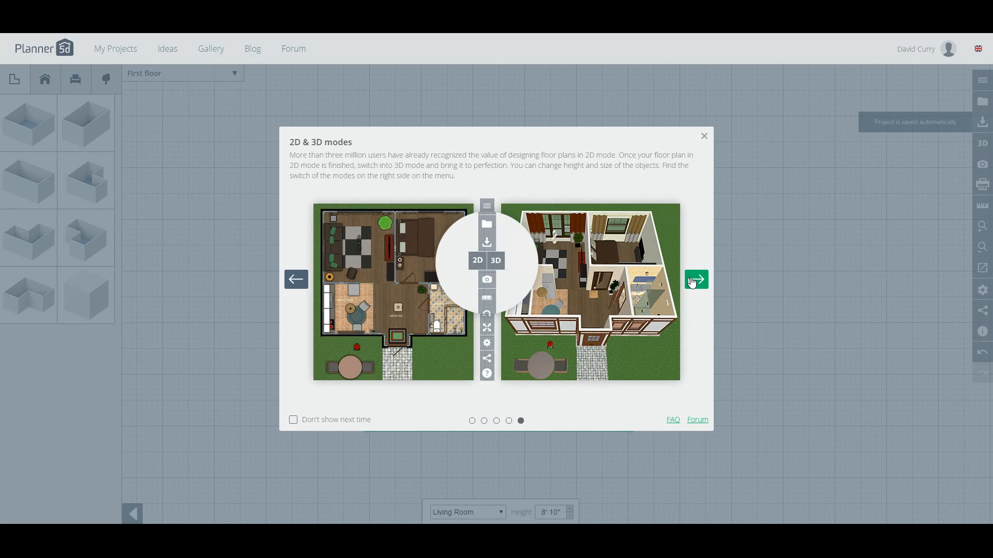
pyautogui.click(692, 280)
pyautogui.click(704, 136)
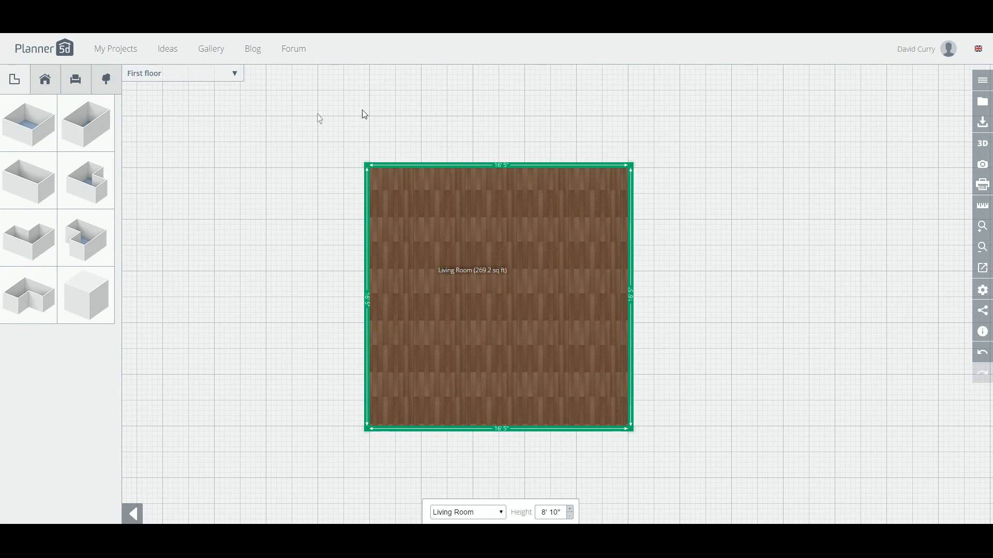
pyautogui.moveTo(922, 54)
pyautogui.click(243, 77)
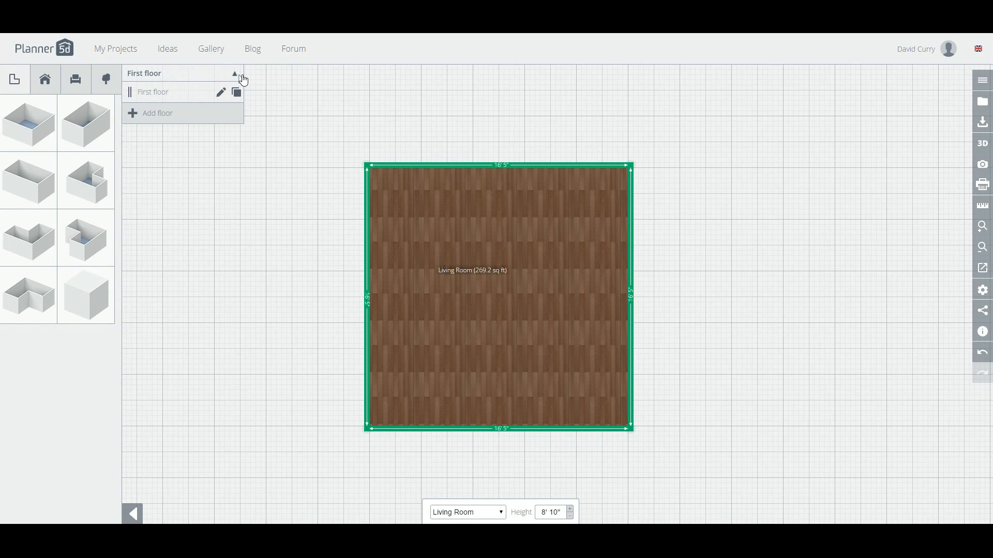
pyautogui.click(243, 80)
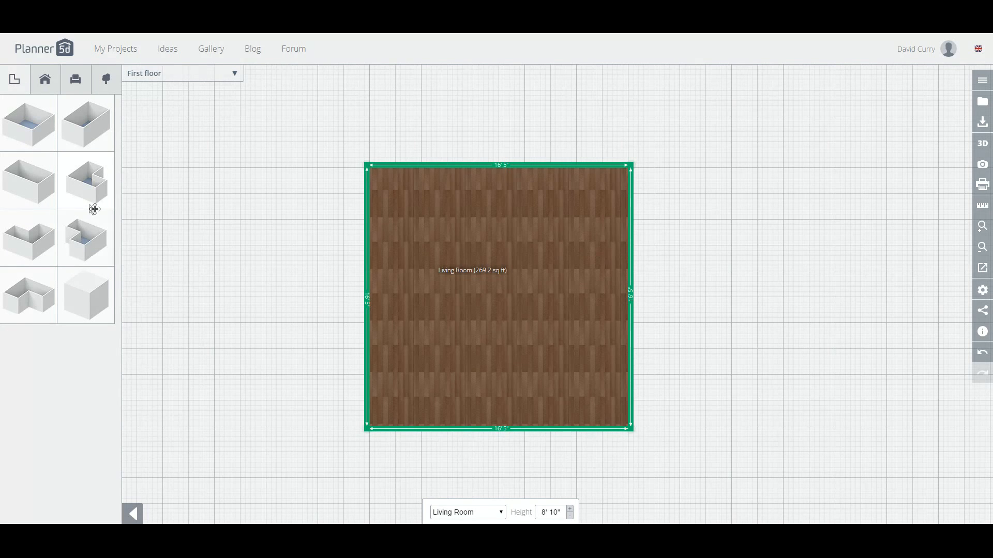
# Step: Add an L-shaped room and align it flush against the right wall of the square living room
pyautogui.moveTo(85, 246); pyautogui.dragTo(748, 193)
pyautogui.moveTo(809, 213); pyautogui.dragTo(761, 223)
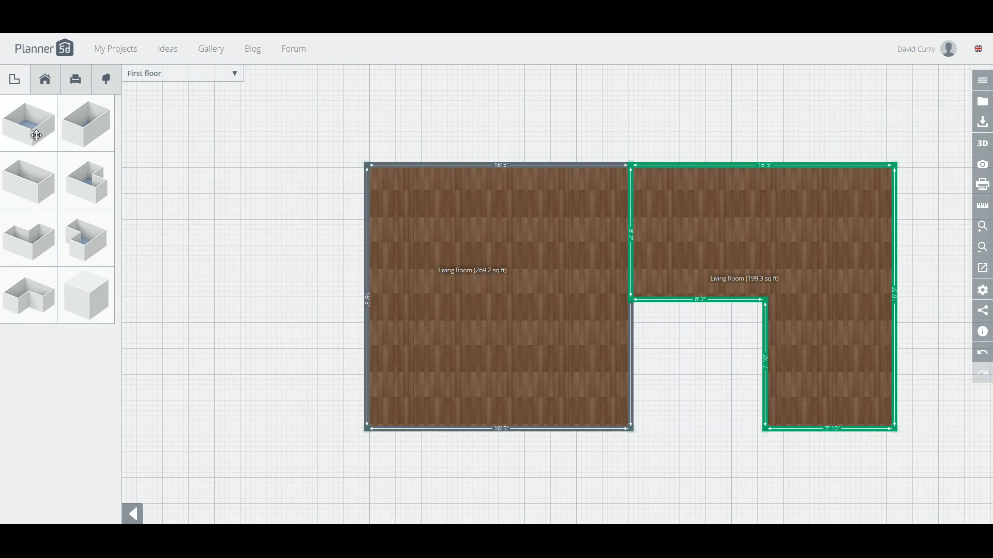
# Step: Add a square room in the notch of the L-shaped room and shrink it to about 8' 3" by 7' 10"
pyautogui.moveTo(37, 135); pyautogui.dragTo(702, 380)
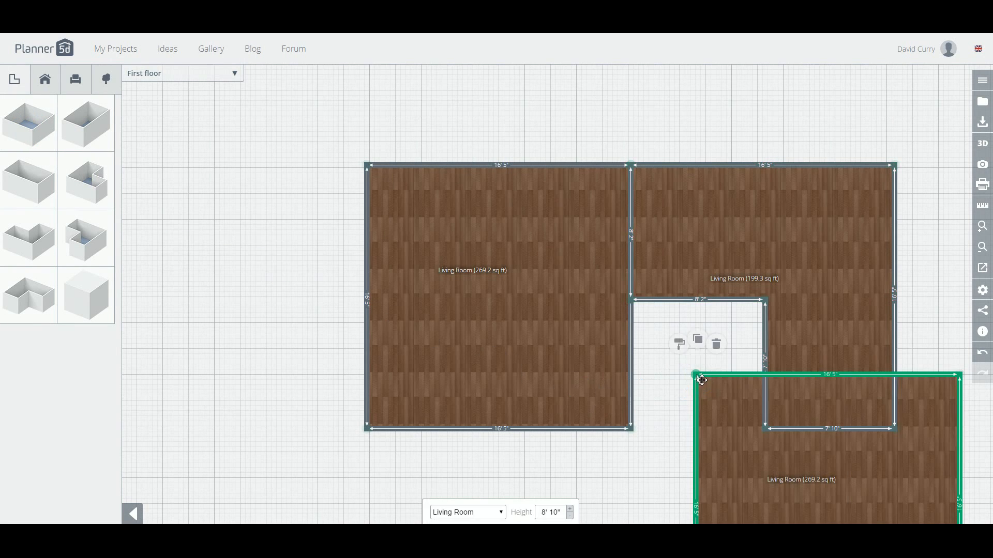
pyautogui.moveTo(733, 432); pyautogui.dragTo(667, 359)
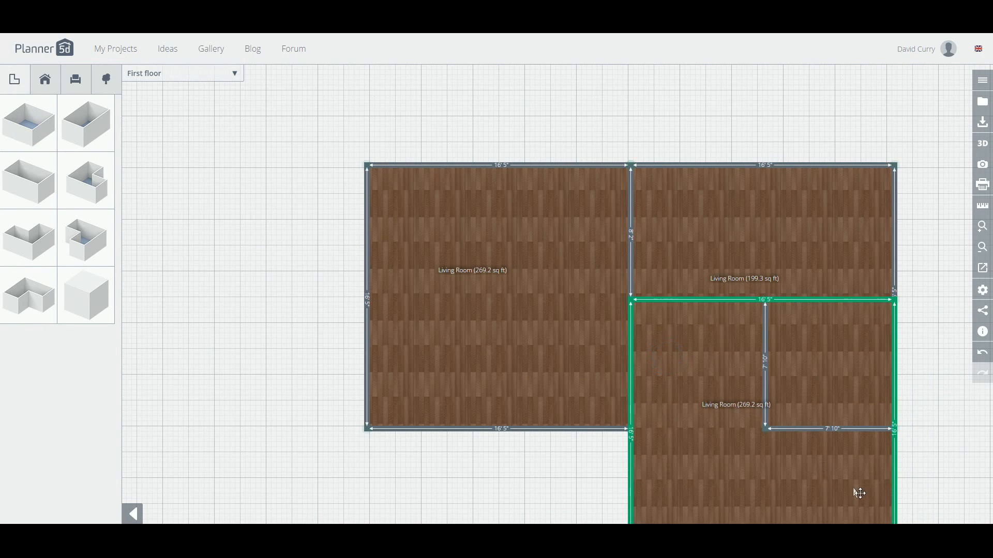
pyautogui.moveTo(900, 459); pyautogui.dragTo(770, 443)
pyautogui.scroll(-2, 806, 443)
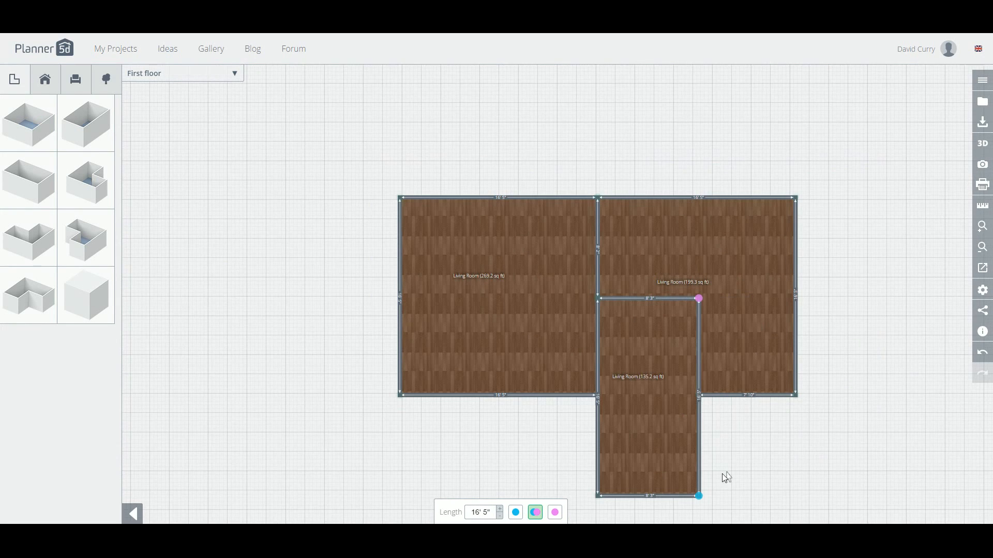
pyautogui.moveTo(652, 498); pyautogui.dragTo(660, 401)
# Step: Examine the three-room floor plan up close and as a whole, checking how the walls meet
pyautogui.scroll(2, 602, 416)
pyautogui.scroll(2, 678, 492)
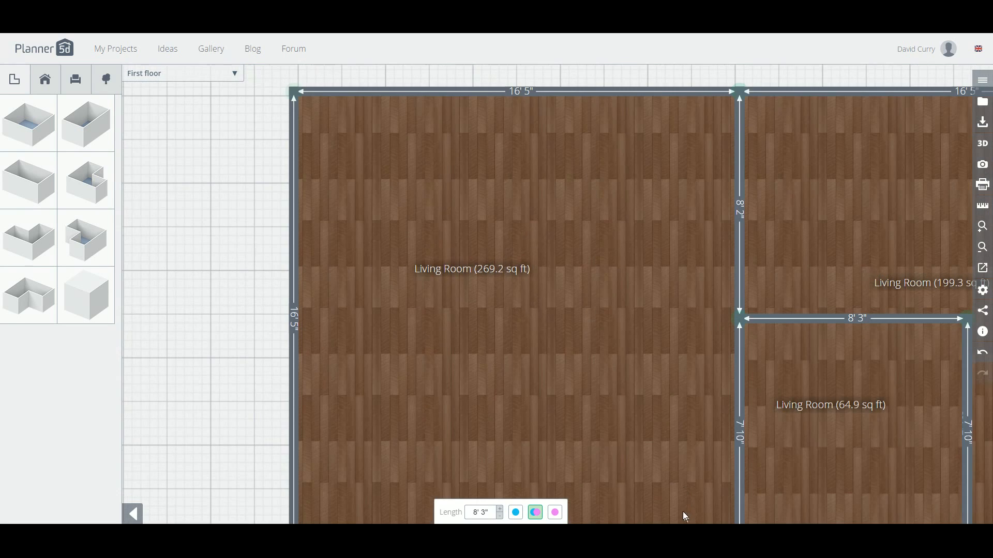
pyautogui.click(219, 331)
pyautogui.scroll(-6, 266, 350)
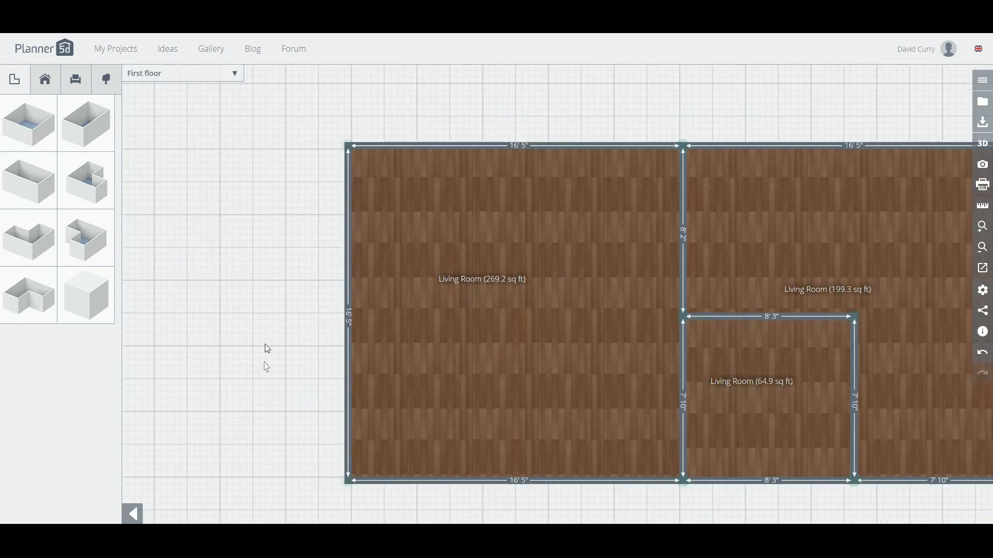
pyautogui.scroll(2, 655, 455)
pyautogui.moveTo(644, 446); pyautogui.dragTo(458, 377)
pyautogui.scroll(4, 505, 401)
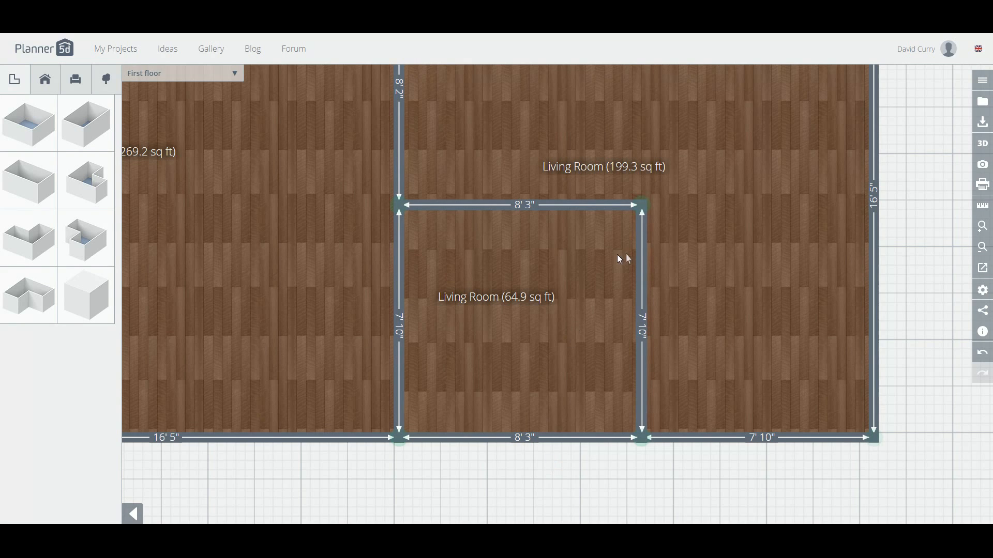
pyautogui.scroll(-1, 582, 239)
pyautogui.scroll(-2, 583, 241)
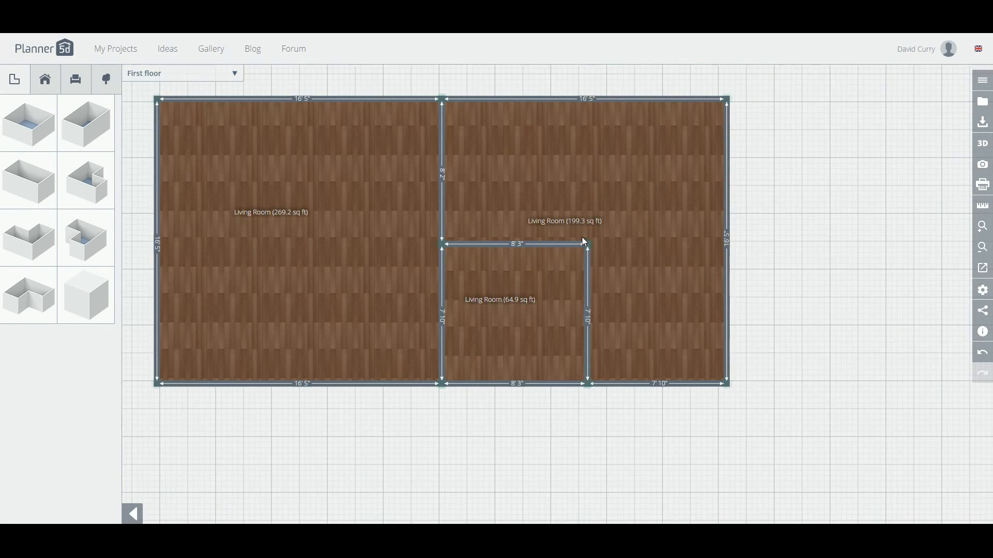
pyautogui.scroll(-1, 583, 240)
# Step: Set the room type of the small inner room to Storage and of the large square room to Kitchen
pyautogui.click(510, 294)
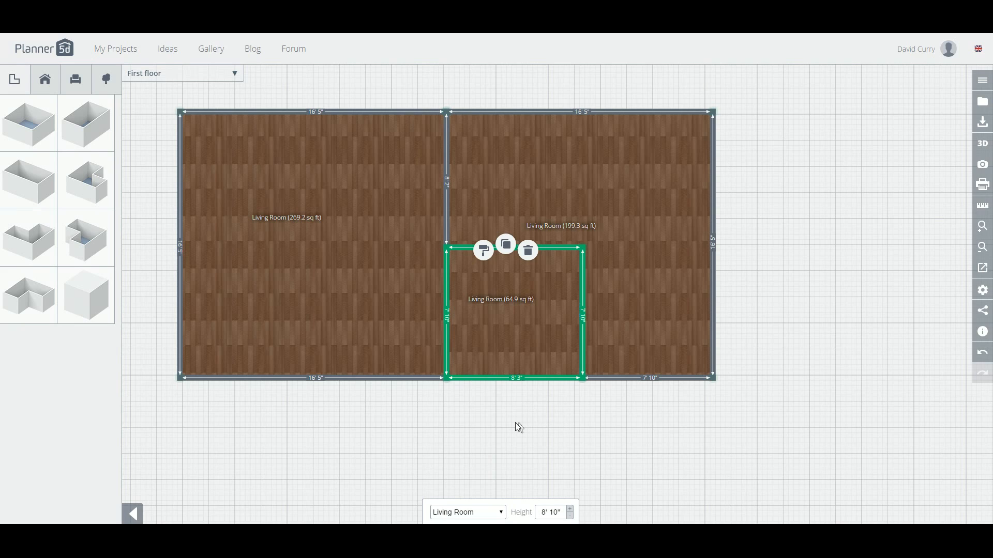
pyautogui.click(461, 445)
pyautogui.click(374, 216)
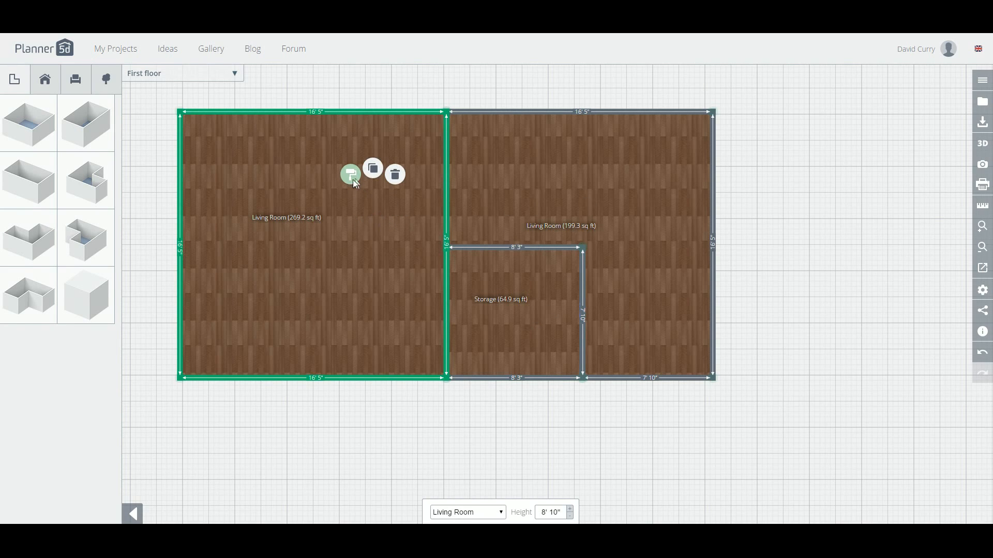
pyautogui.click(501, 512)
pyautogui.click(474, 332)
pyautogui.click(451, 422)
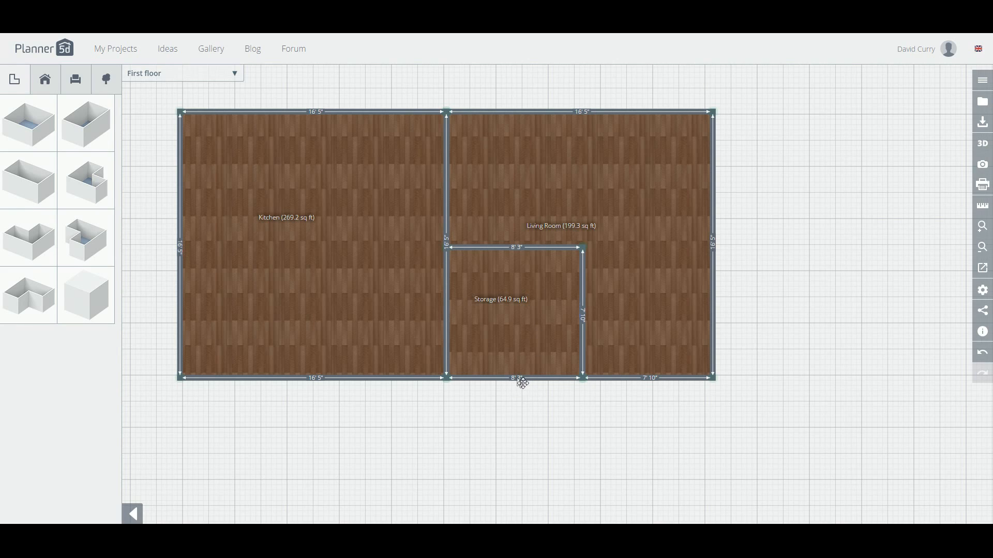
# Step: Review the project settings, including the project name, language, metrics unit and view options, without changing them
pyautogui.click(984, 82)
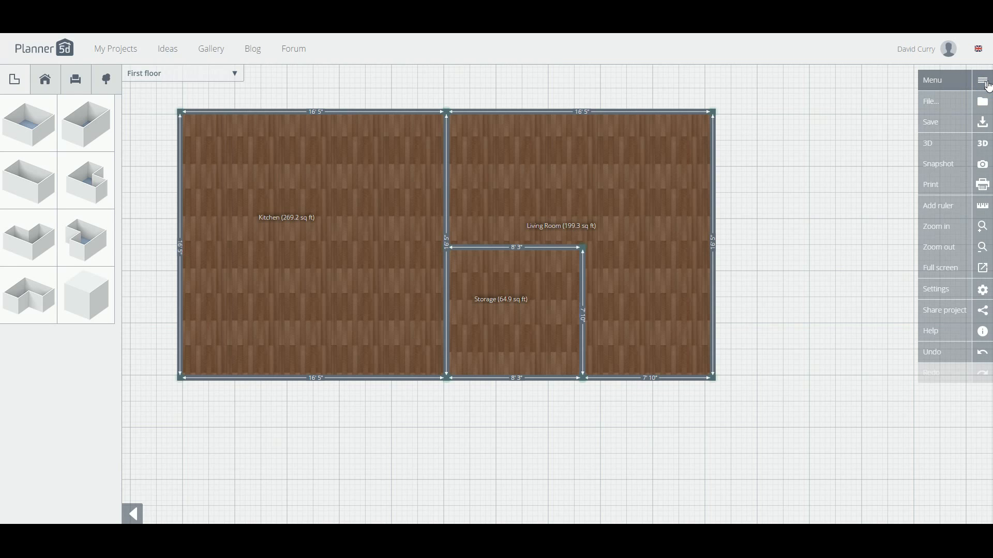
pyautogui.click(947, 296)
pyautogui.click(462, 145)
pyautogui.moveTo(461, 145); pyautogui.dragTo(412, 146)
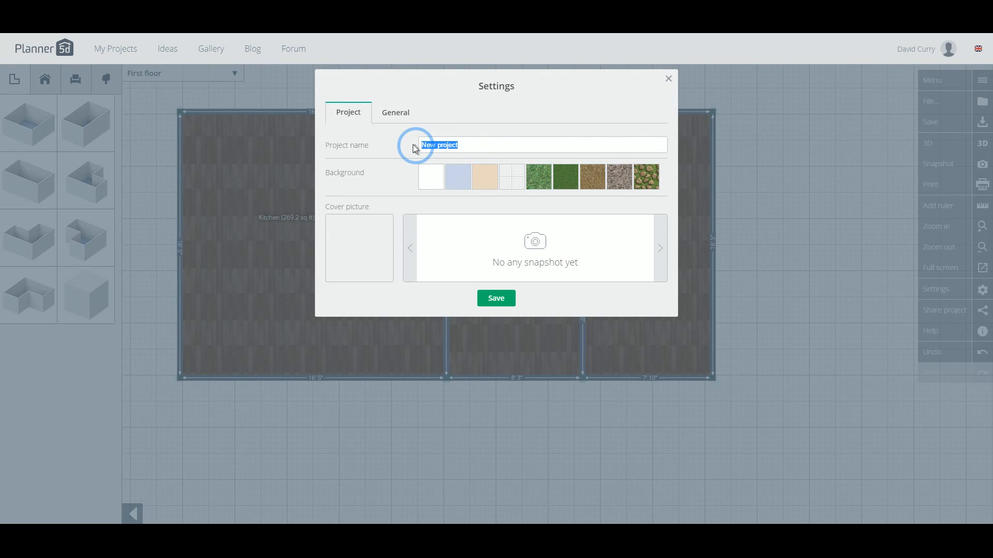
pyautogui.click(402, 120)
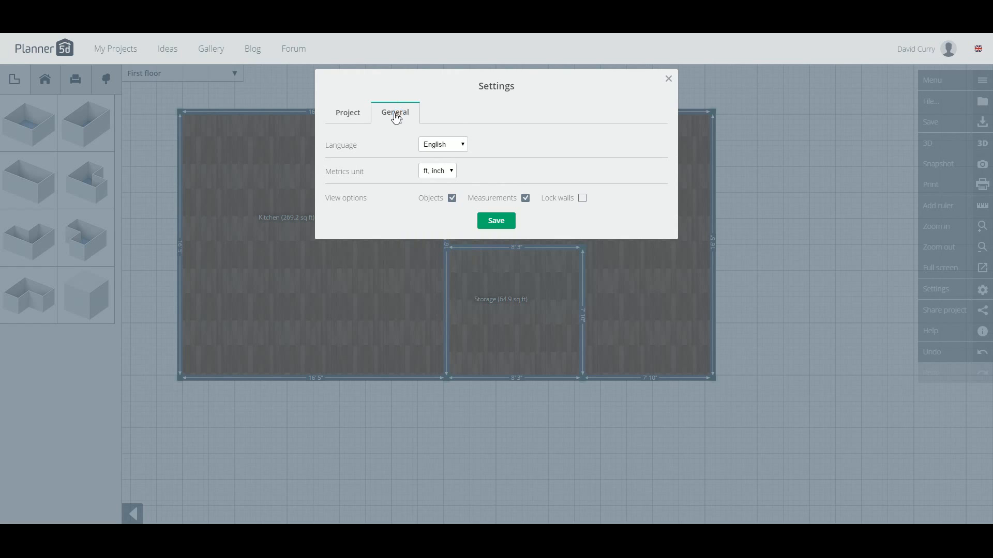
pyautogui.click(451, 170)
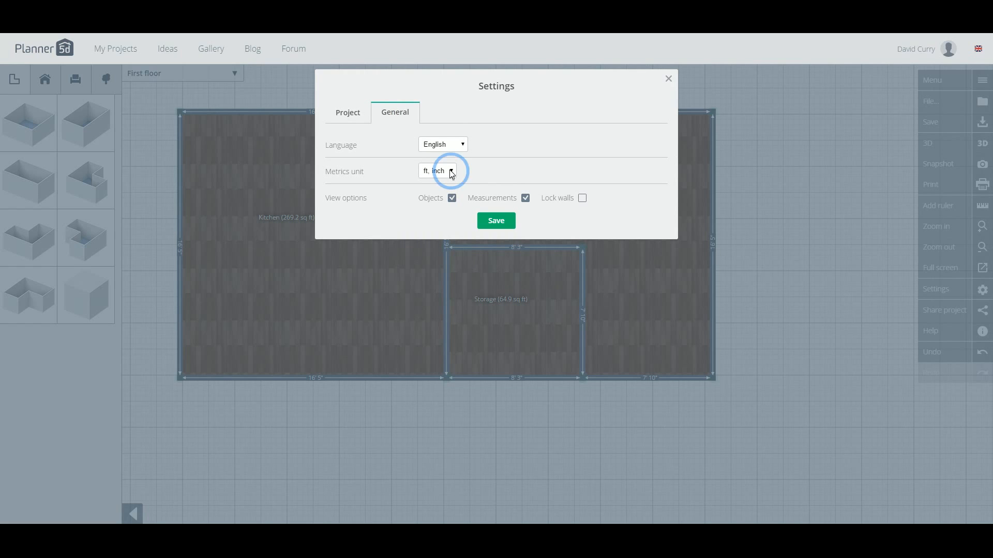
pyautogui.click(451, 173)
pyautogui.click(668, 79)
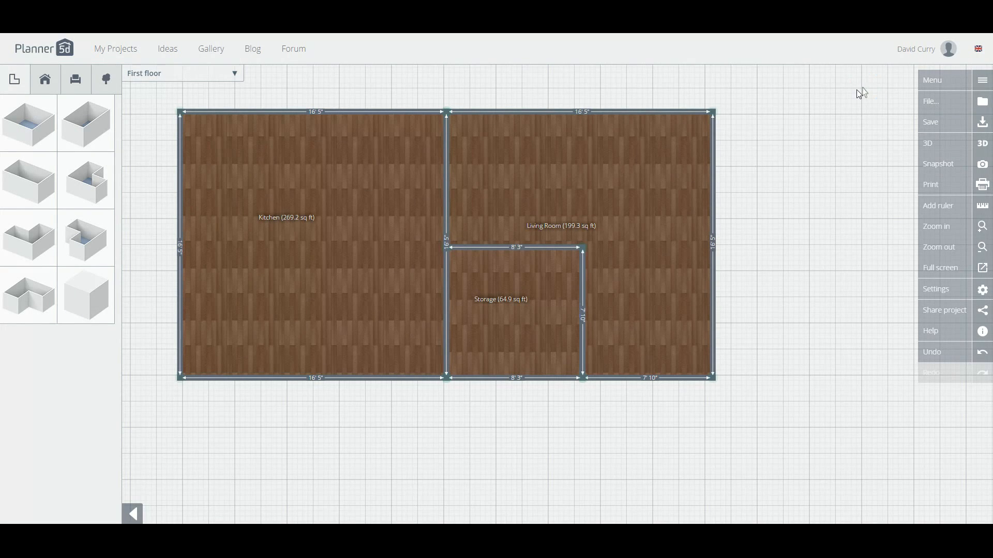
pyautogui.click(987, 81)
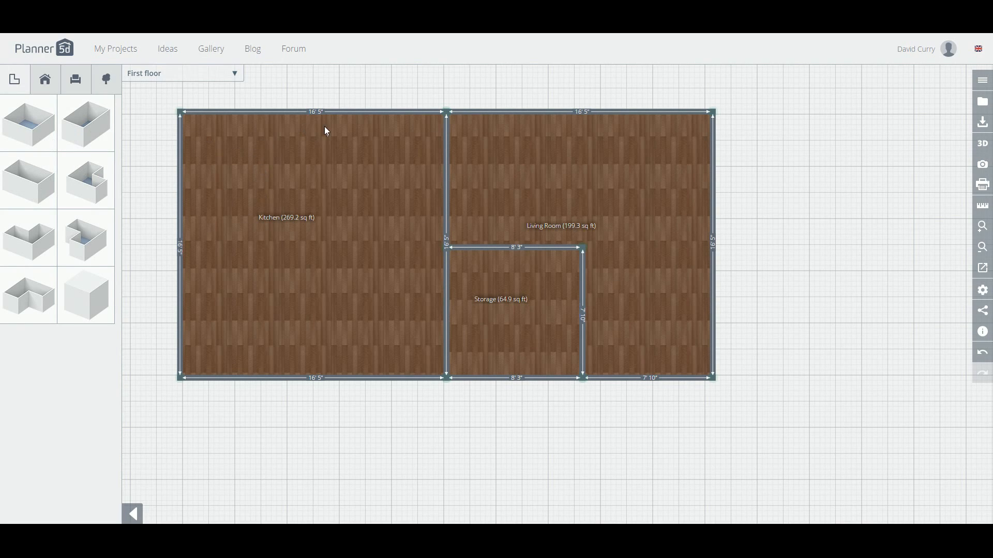
# Step: Widen the living room to 16' 9" and split its outer right wall, slanting the lower half outward to an 11' 7" bottom wall
pyautogui.moveTo(717, 245); pyautogui.dragTo(724, 243)
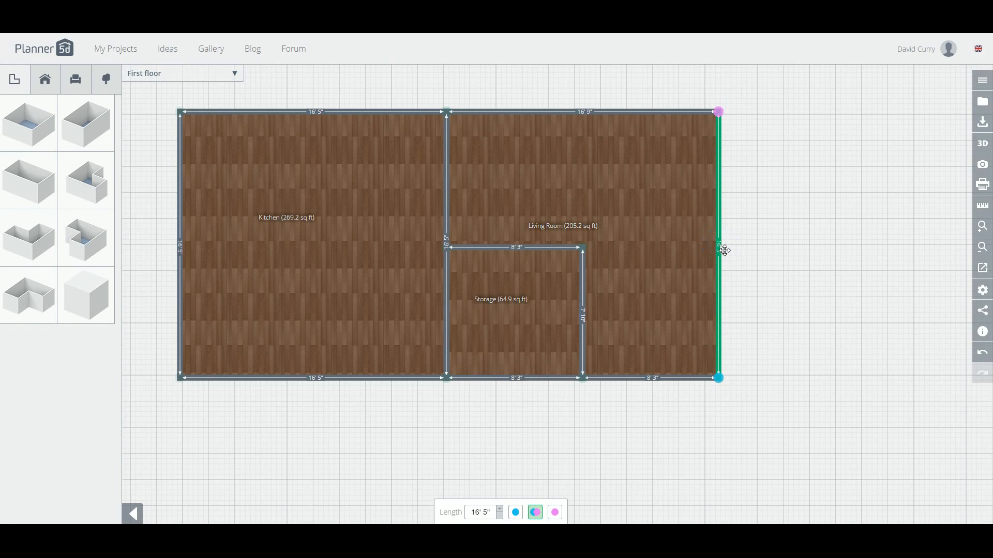
pyautogui.click(723, 249)
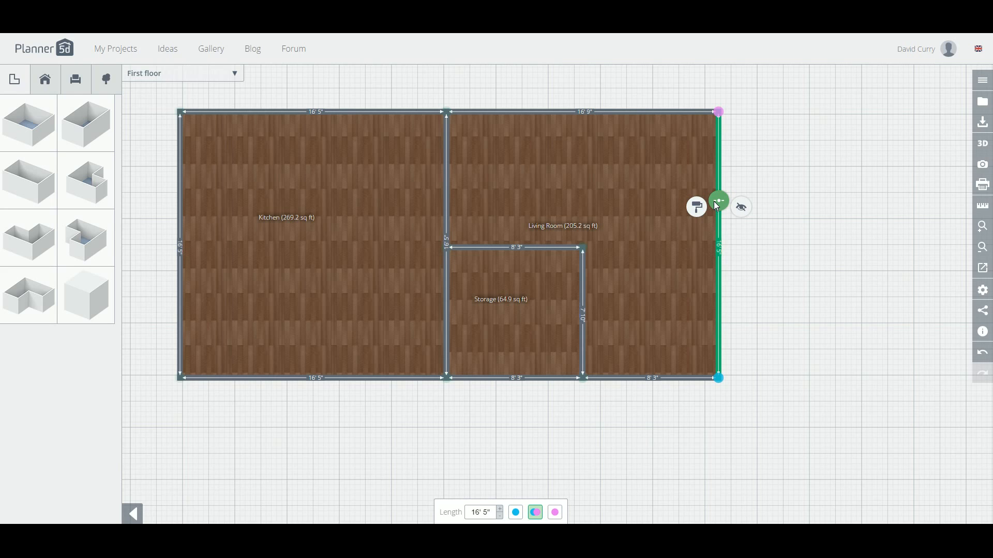
pyautogui.click(717, 203)
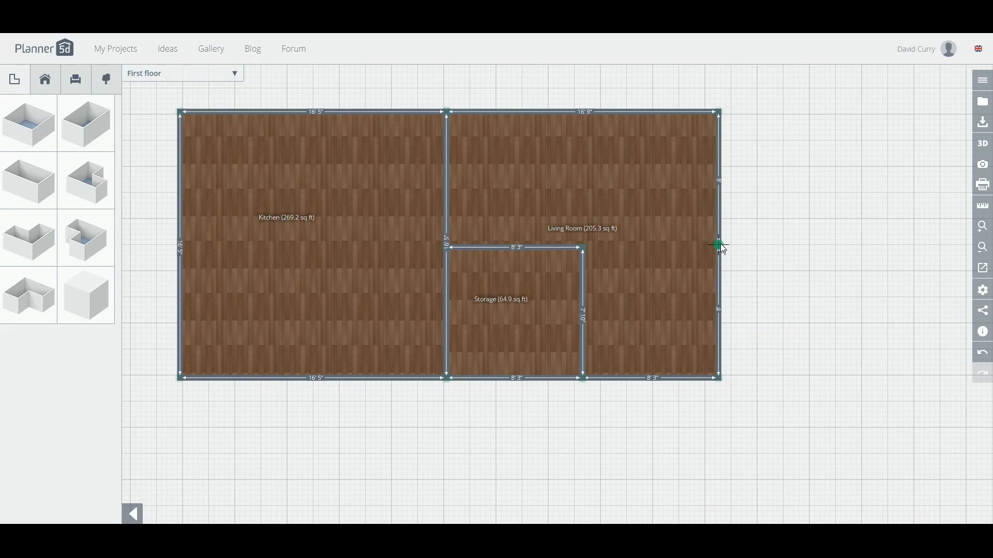
pyautogui.moveTo(719, 245)
pyautogui.mouseDown()
pyautogui.moveTo(719, 198)
pyautogui.moveTo(720, 280)
pyautogui.moveTo(778, 281)
pyautogui.moveTo(773, 250)
pyautogui.moveTo(720, 244)
pyautogui.mouseUp()
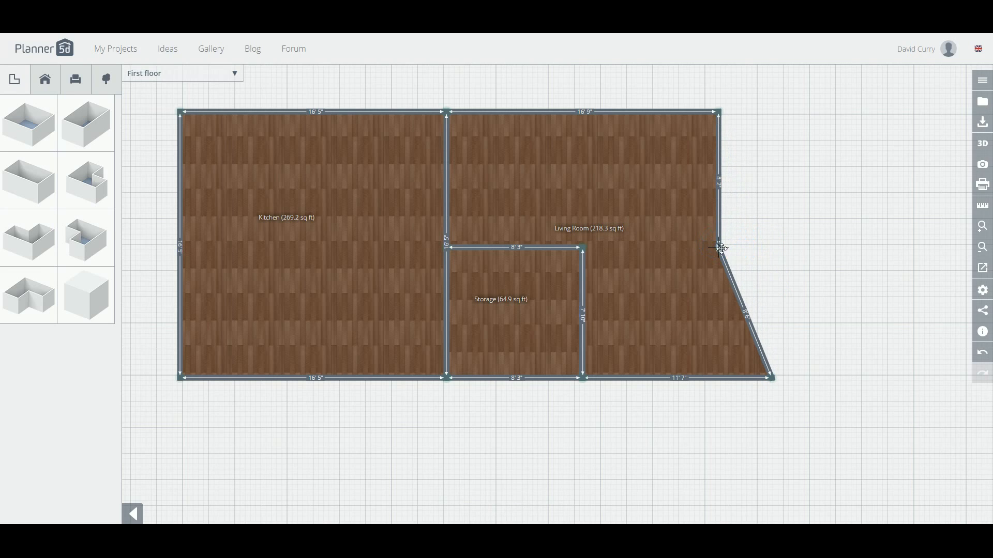
# Step: Split the slanted living room wall and move the new corner out to square off a 3' bump-out
pyautogui.click(723, 255)
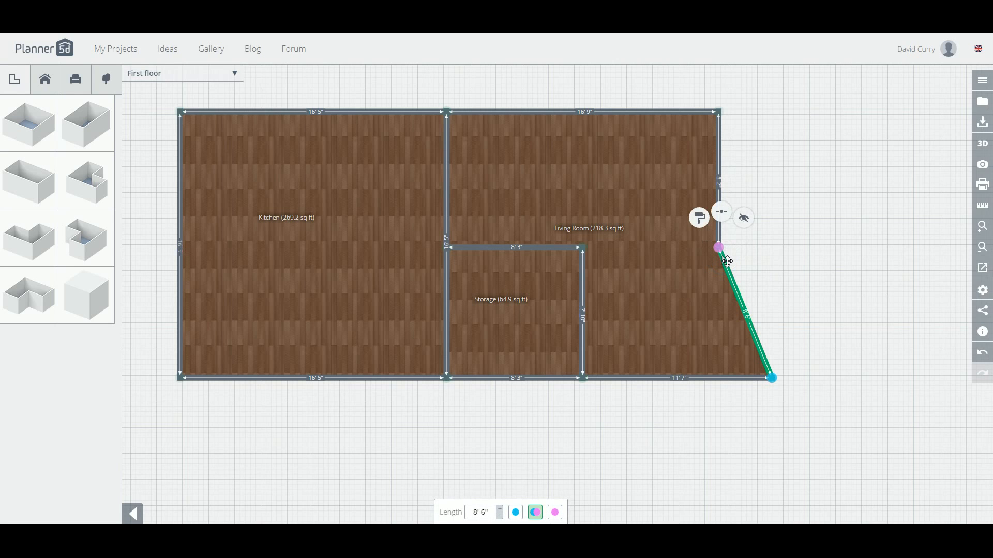
pyautogui.click(725, 216)
pyautogui.moveTo(745, 313); pyautogui.dragTo(774, 252)
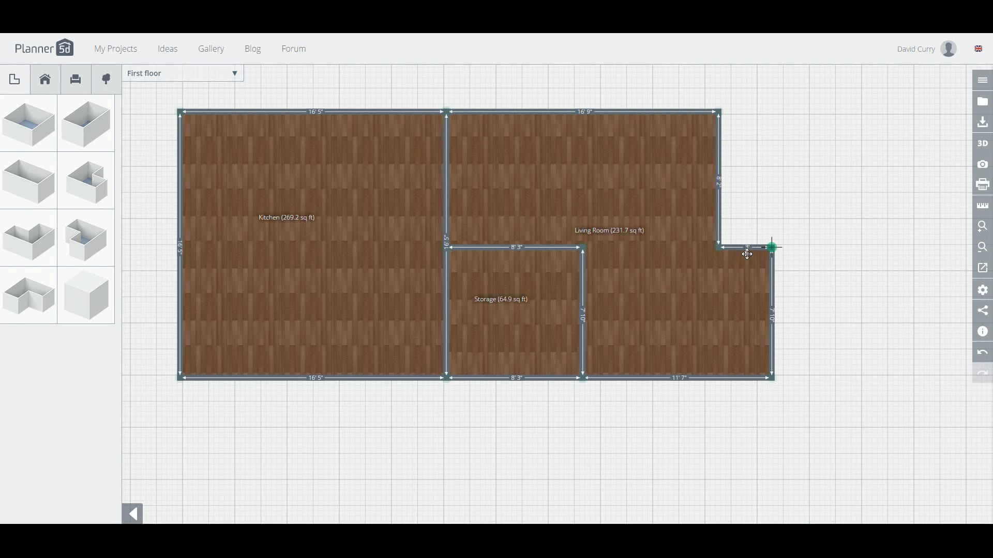
pyautogui.click(813, 281)
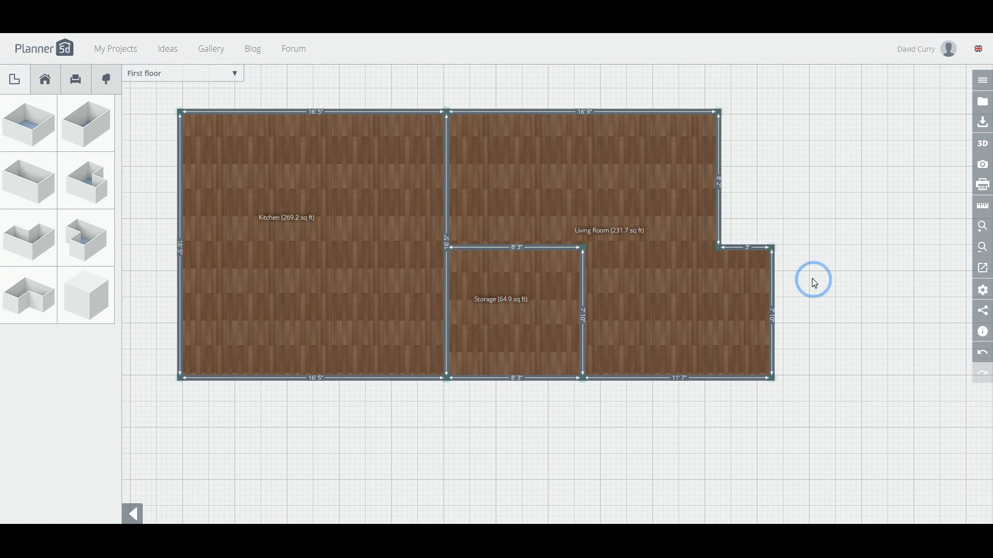
pyautogui.click(770, 260)
pyautogui.click(788, 224)
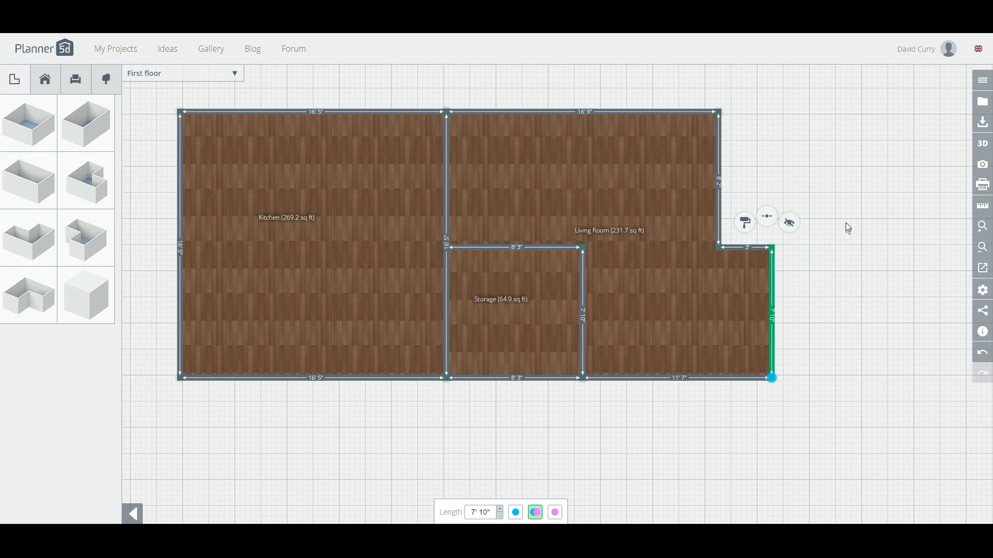
# Step: Split the kitchen's wall shared with the living room and storage at its midpoint
pyautogui.click(447, 182)
pyautogui.click(443, 139)
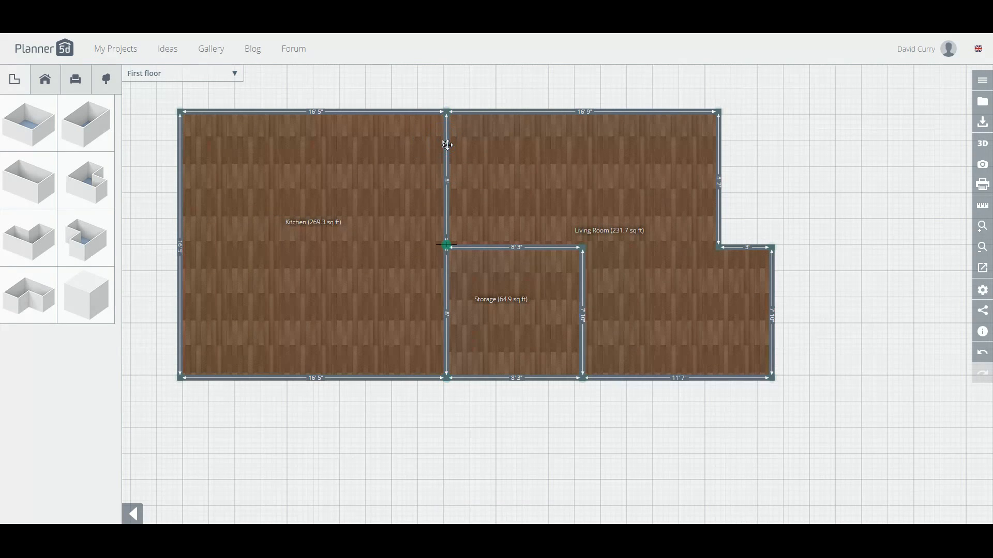
# Step: Hide the wall section between the kitchen and living room above the storage room, leaving that stretch open
pyautogui.click(452, 172)
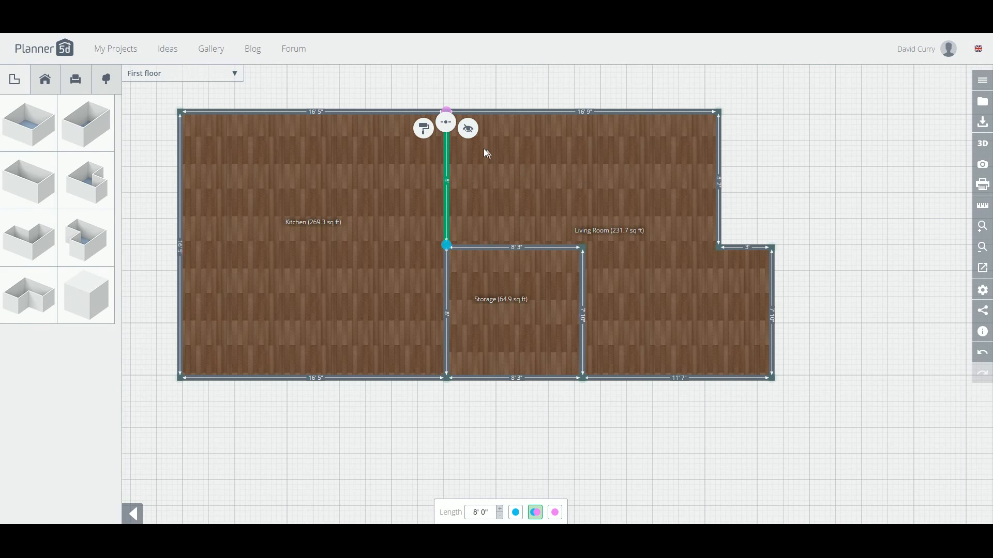
pyautogui.click(470, 129)
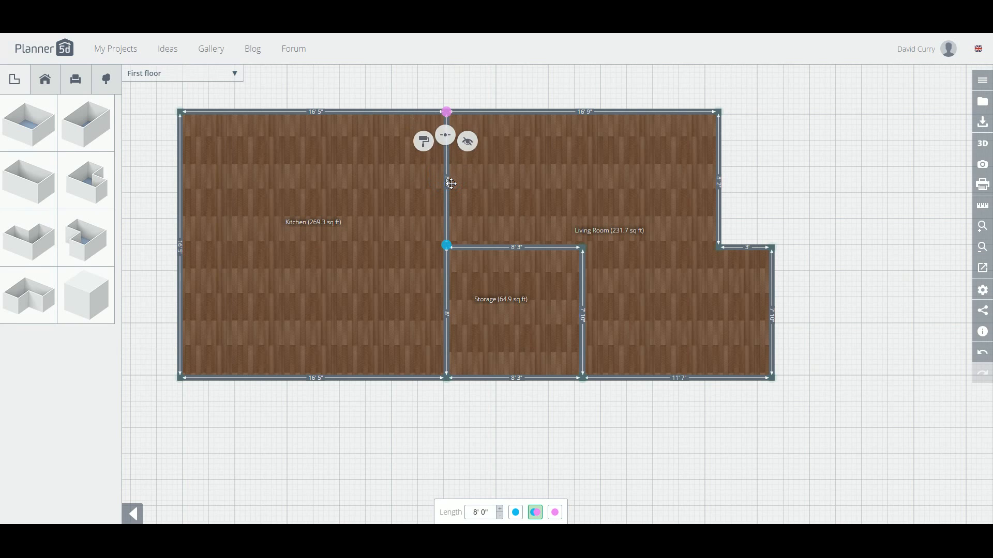
pyautogui.click(446, 134)
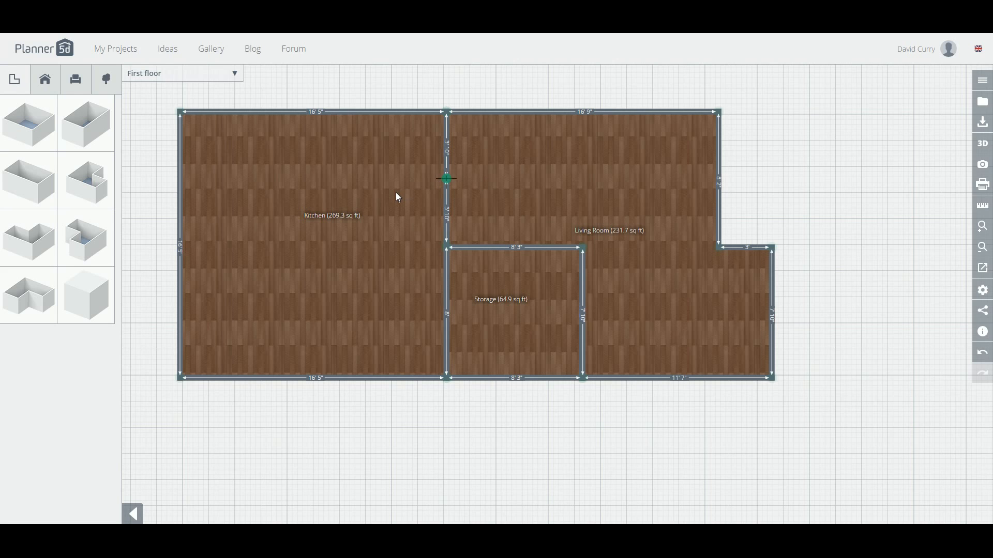
pyautogui.moveTo(447, 181); pyautogui.dragTo(449, 249)
pyautogui.click(447, 202)
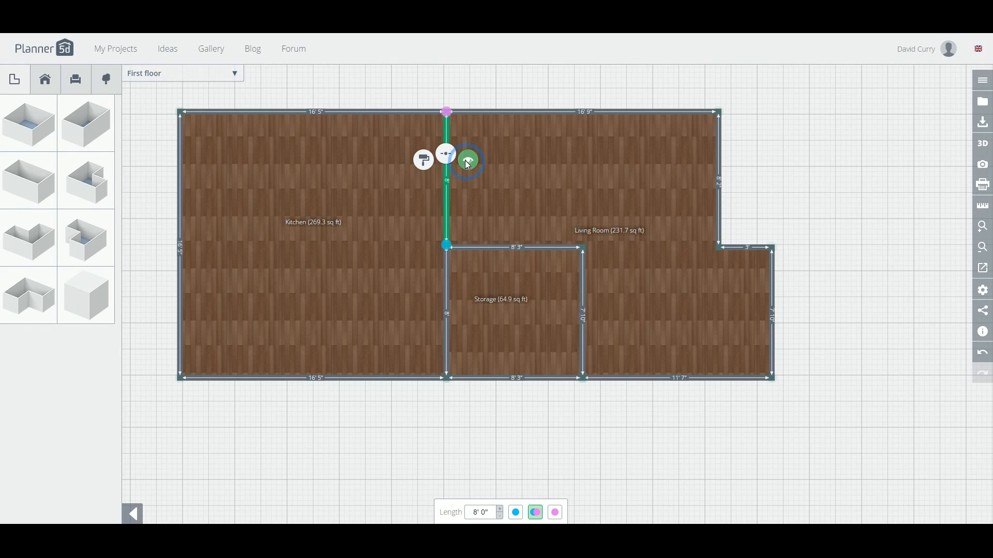
pyautogui.click(466, 152)
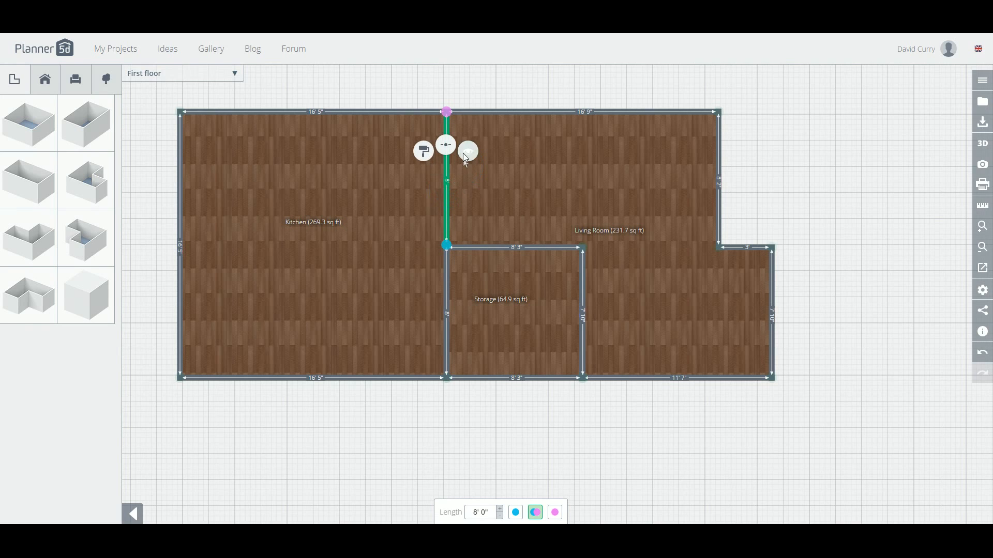
pyautogui.click(458, 199)
pyautogui.click(445, 196)
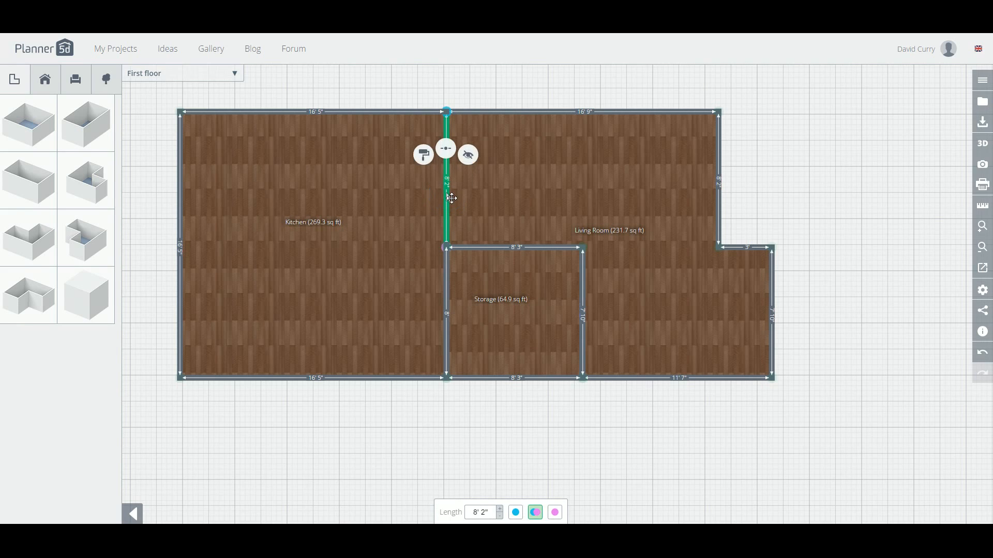
pyautogui.press('Delete')
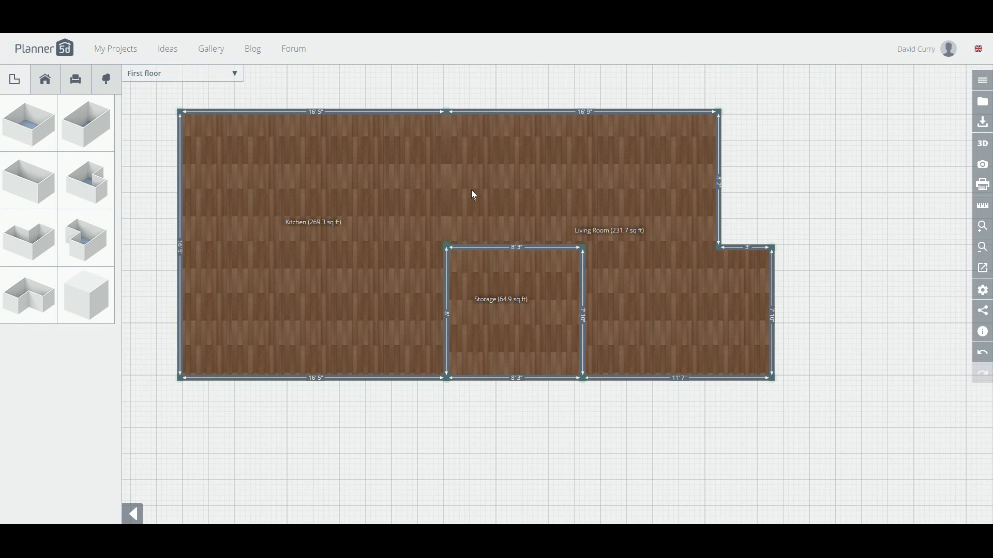
pyautogui.click(481, 93)
# Step: Place the plain wooden entry door in the wall between the kitchen and the storage room
pyautogui.click(44, 86)
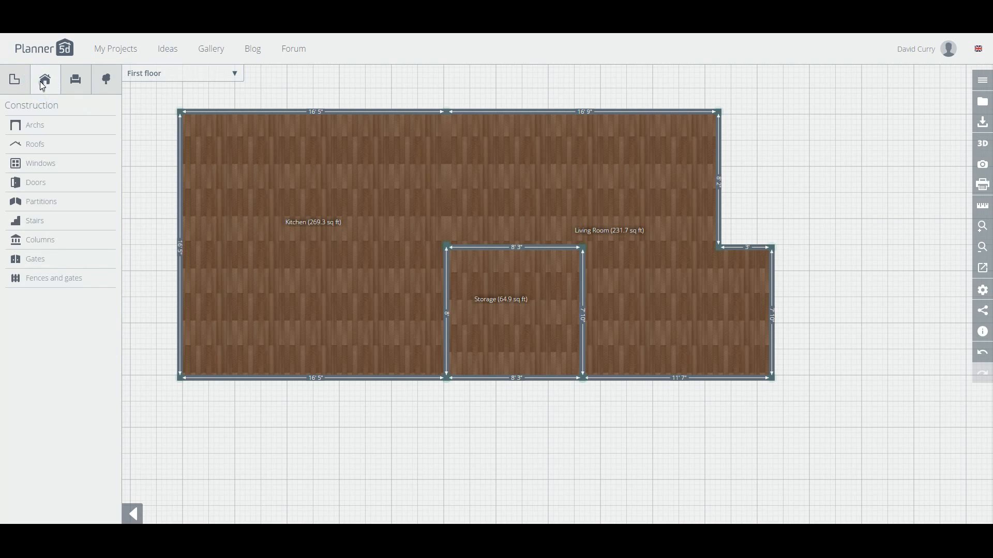
pyautogui.click(49, 132)
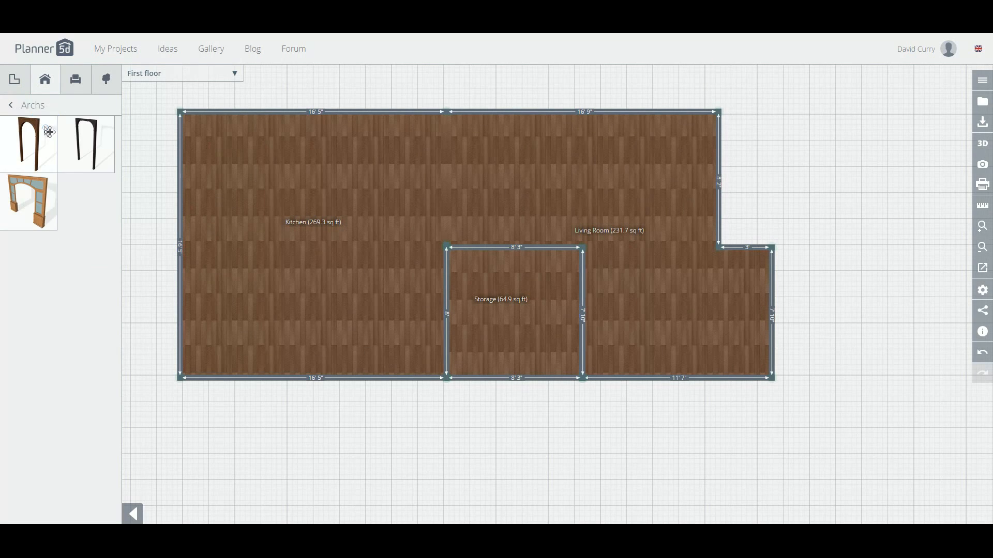
pyautogui.click(41, 90)
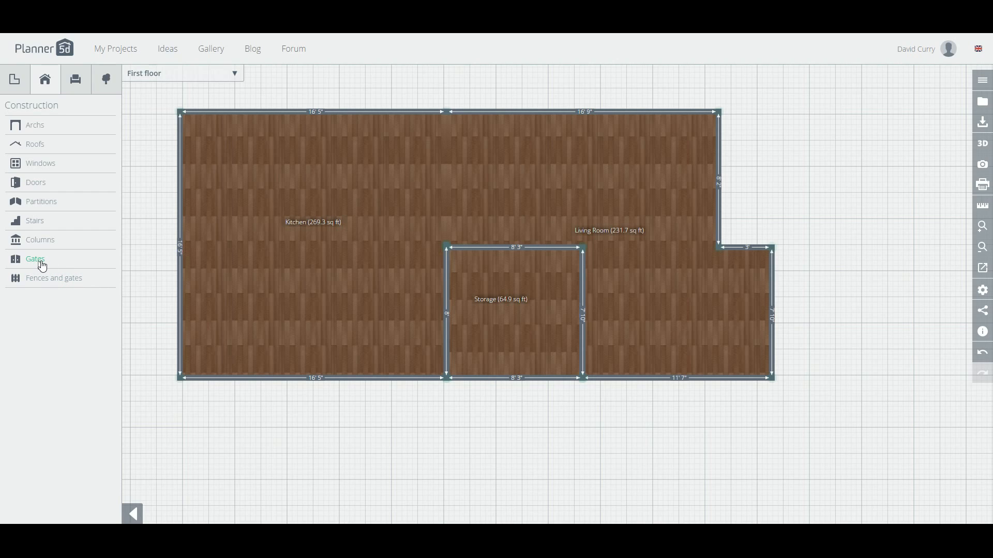
pyautogui.click(42, 183)
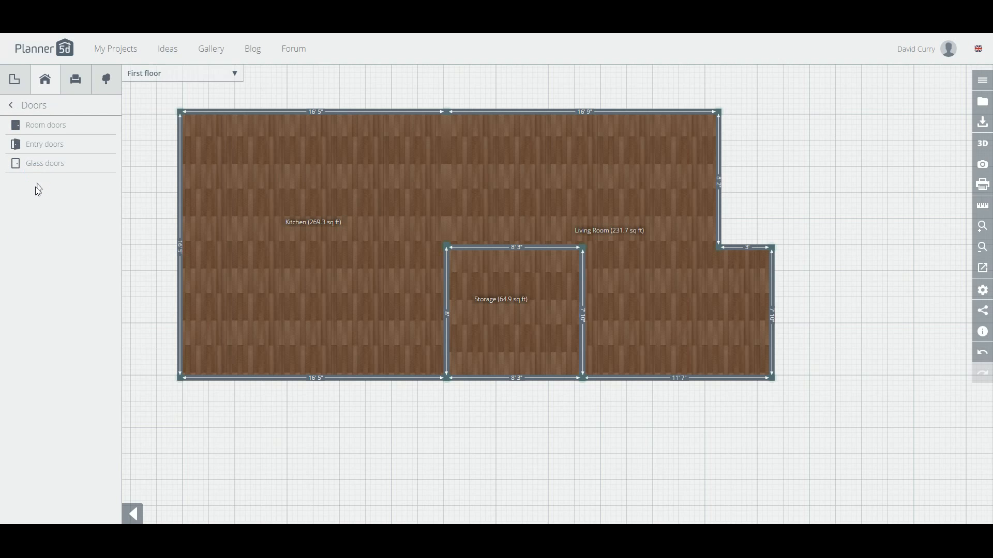
pyautogui.click(50, 147)
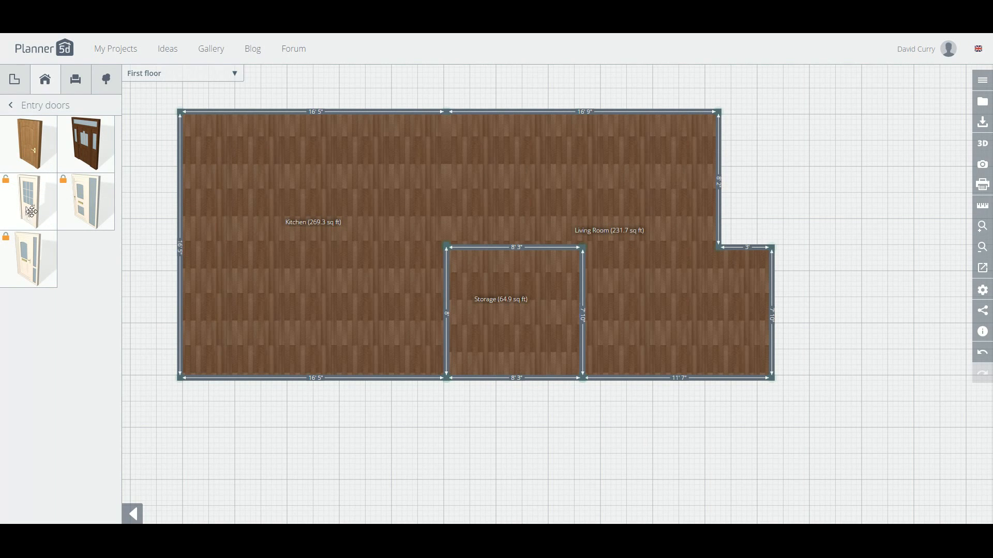
pyautogui.click(33, 154)
pyautogui.moveTo(32, 154); pyautogui.dragTo(449, 321)
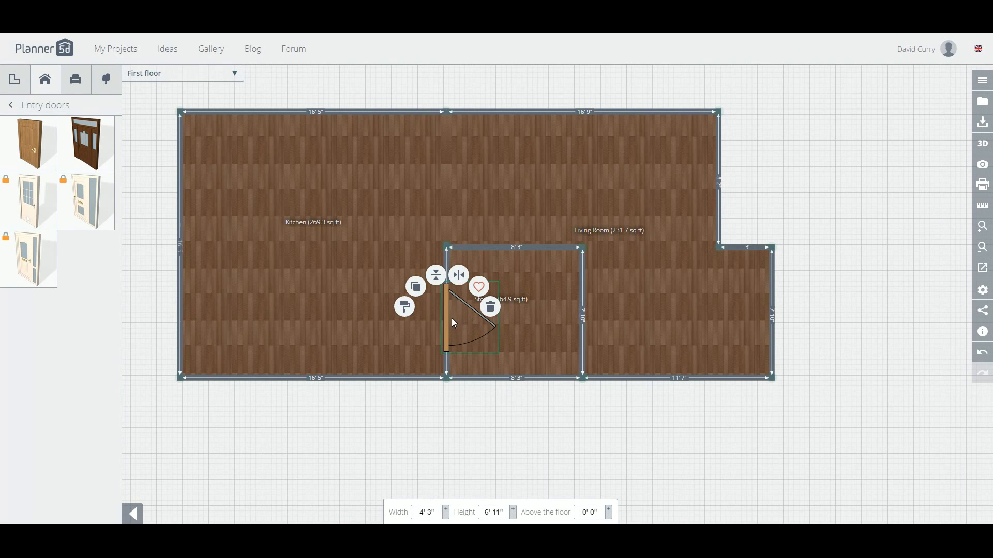
# Step: Shift the storage door slightly up along its wall and flip it to swing into the kitchen
pyautogui.moveTo(449, 324); pyautogui.dragTo(456, 309)
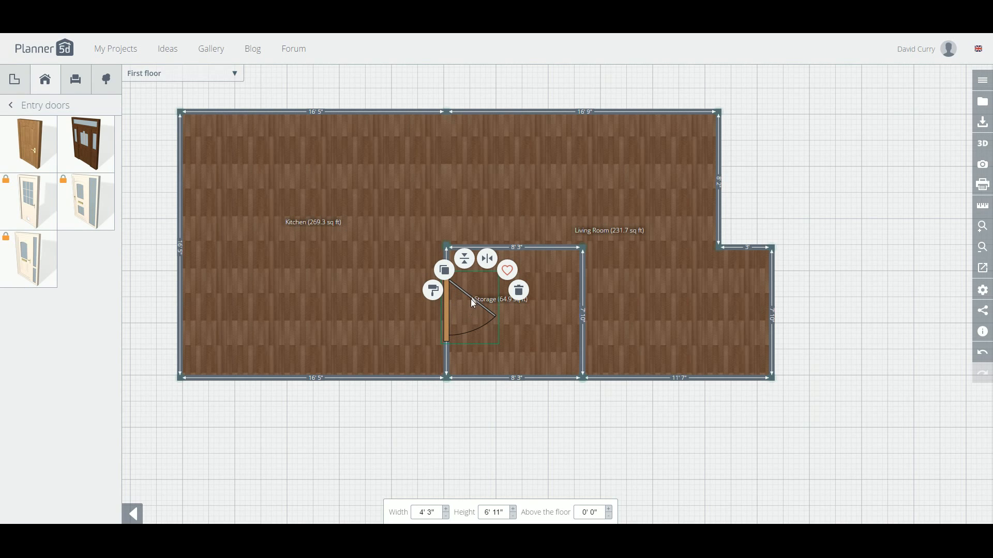
pyautogui.click(487, 258)
pyautogui.click(465, 259)
pyautogui.click(470, 262)
pyautogui.click(469, 262)
pyautogui.click(470, 263)
pyautogui.click(519, 464)
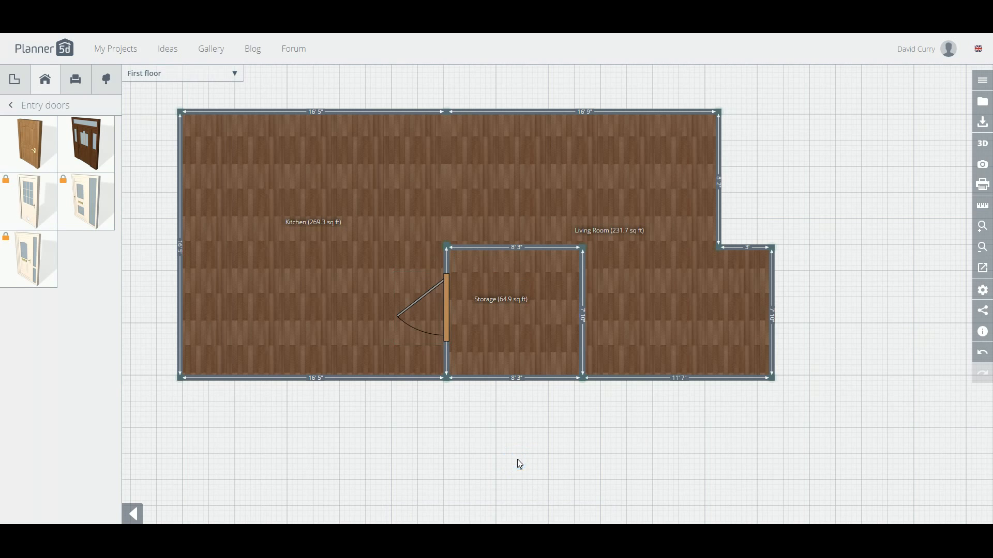
# Step: Place the rectangular wooden dining table with four chairs in the kitchen's upper left area
pyautogui.click(86, 82)
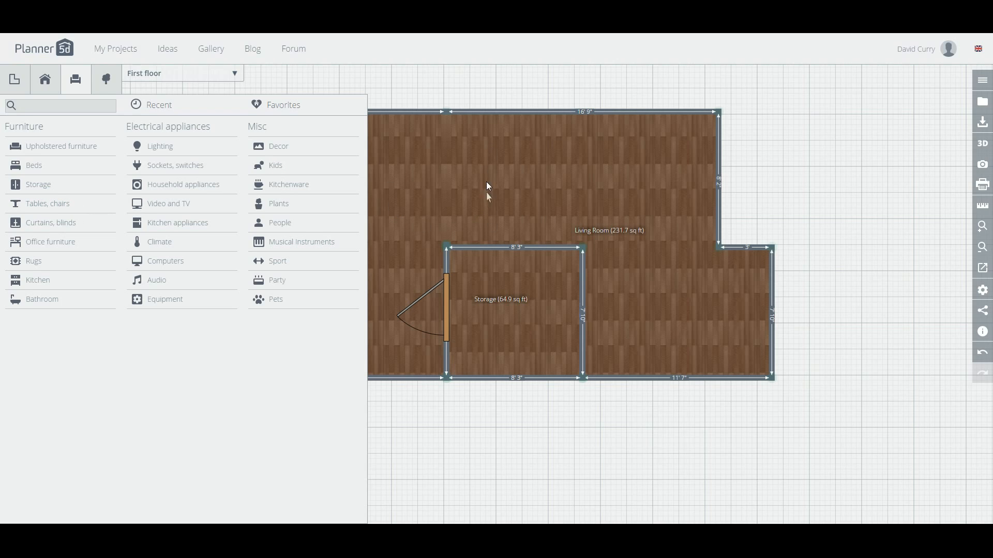
pyautogui.click(50, 203)
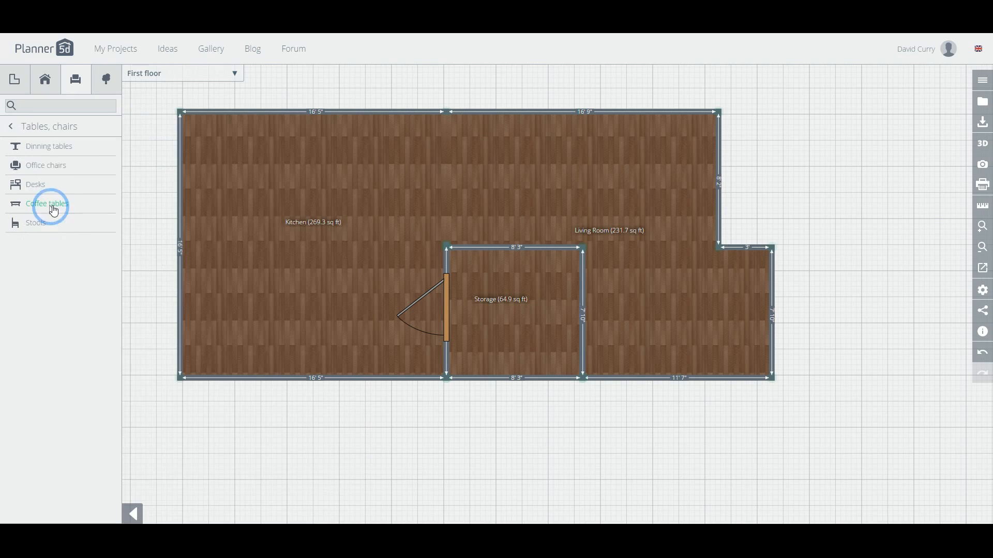
pyautogui.click(56, 151)
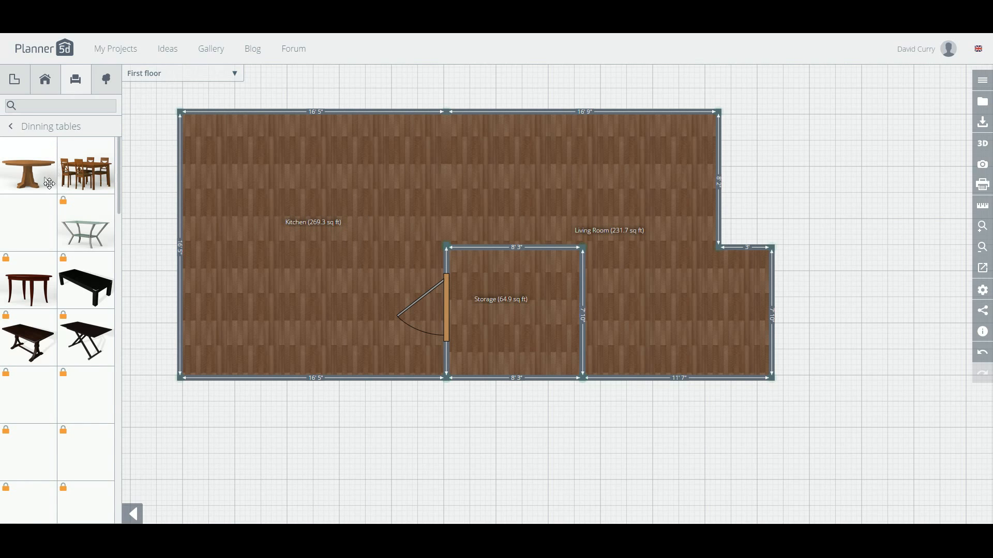
pyautogui.moveTo(97, 174); pyautogui.dragTo(254, 169)
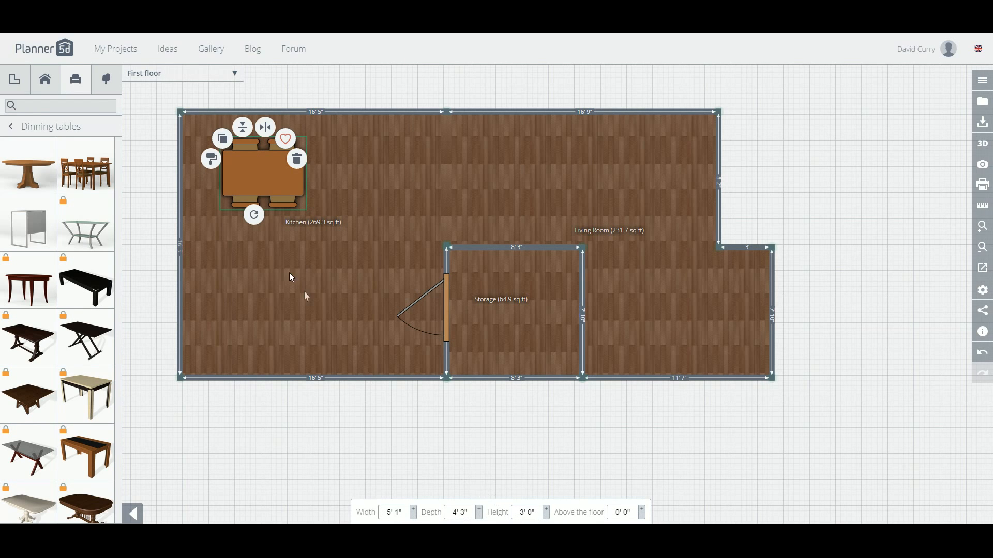
# Step: Look over the exterior object categories and inspect the floor in 3D from a steep angle over the kitchen end
pyautogui.click(105, 84)
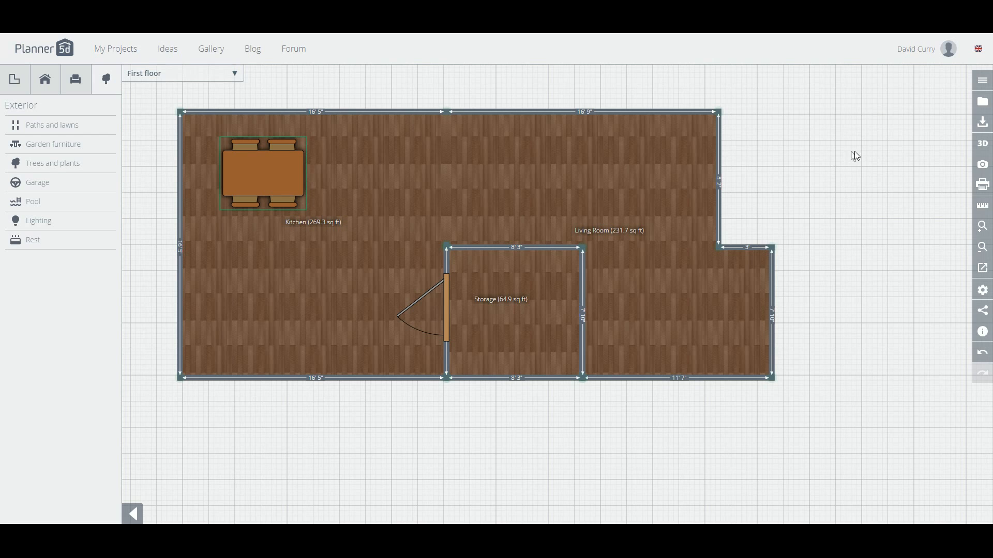
pyautogui.click(867, 281)
pyautogui.click(984, 145)
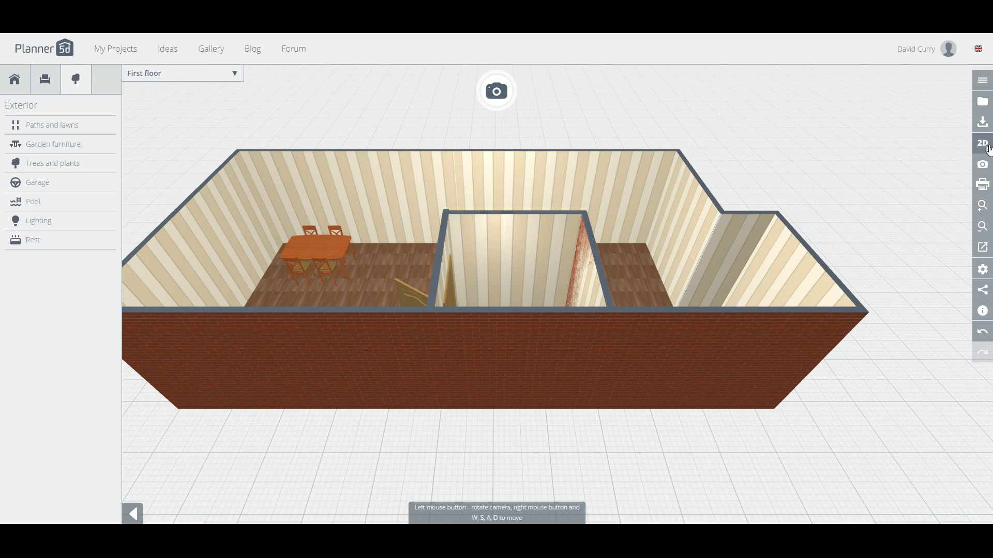
pyautogui.moveTo(759, 196); pyautogui.dragTo(724, 339)
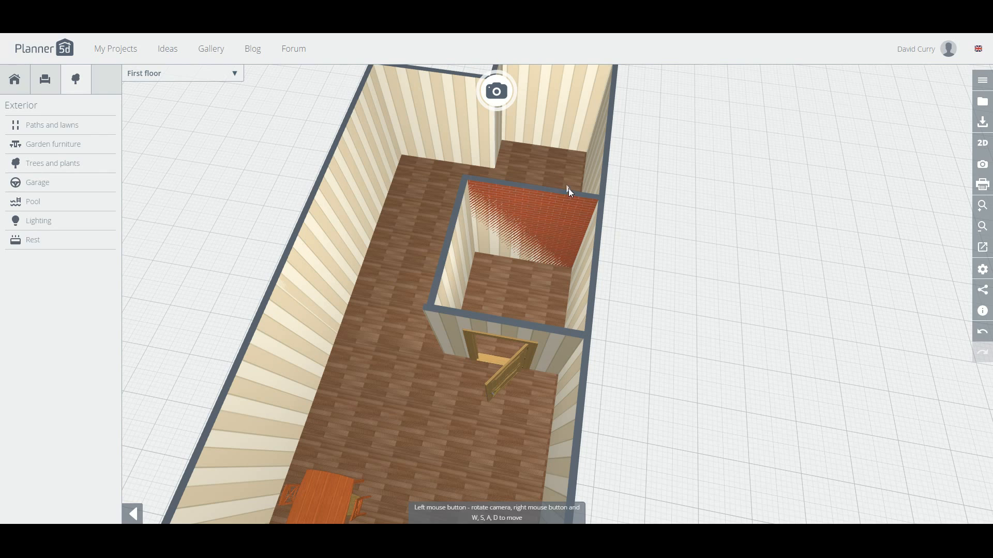
# Step: Select the storage room's brick-faced wall shared with the living room in the 3D view
pyautogui.click(15, 80)
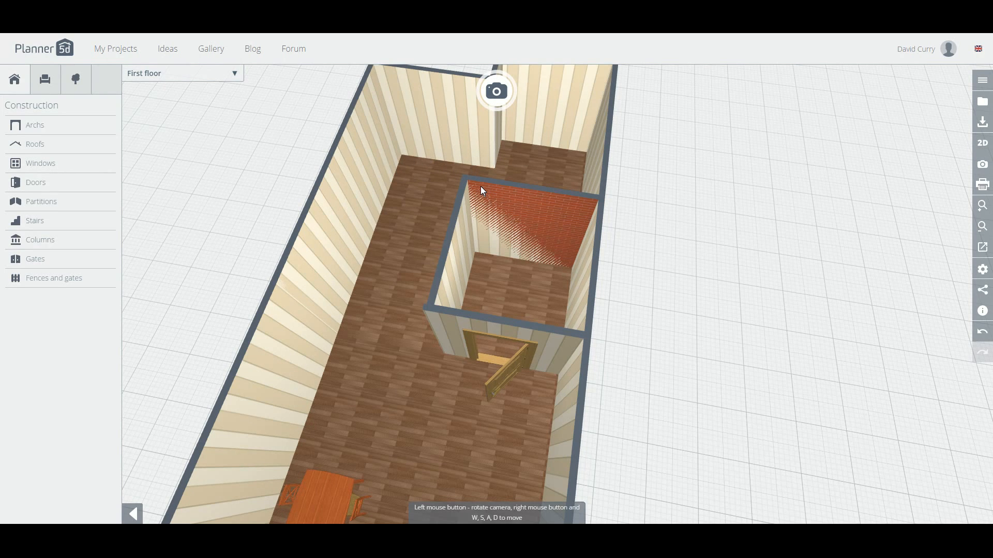
pyautogui.click(561, 210)
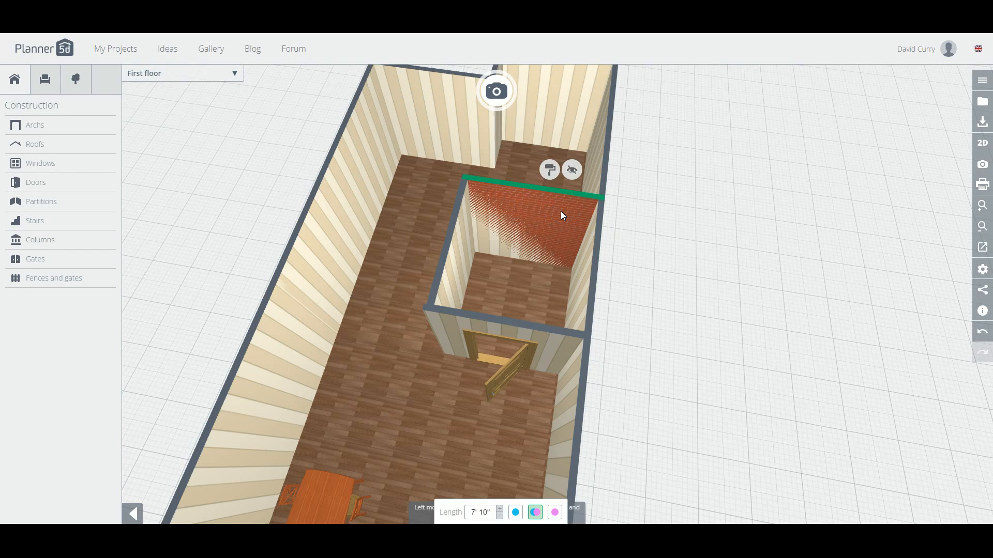